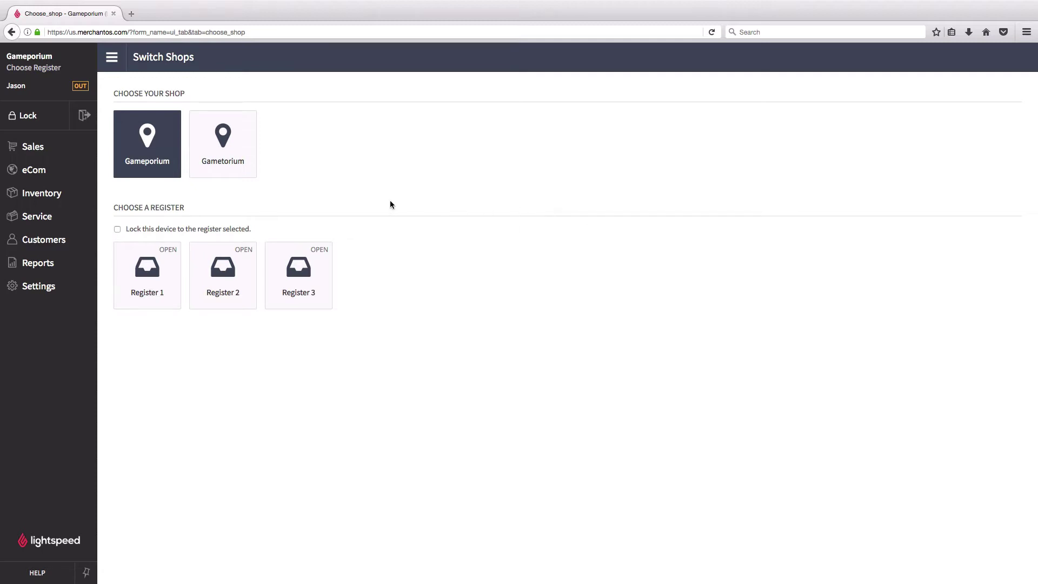
- Open Gameporium's Master Order List from the Inventory section
left_click(47, 201)
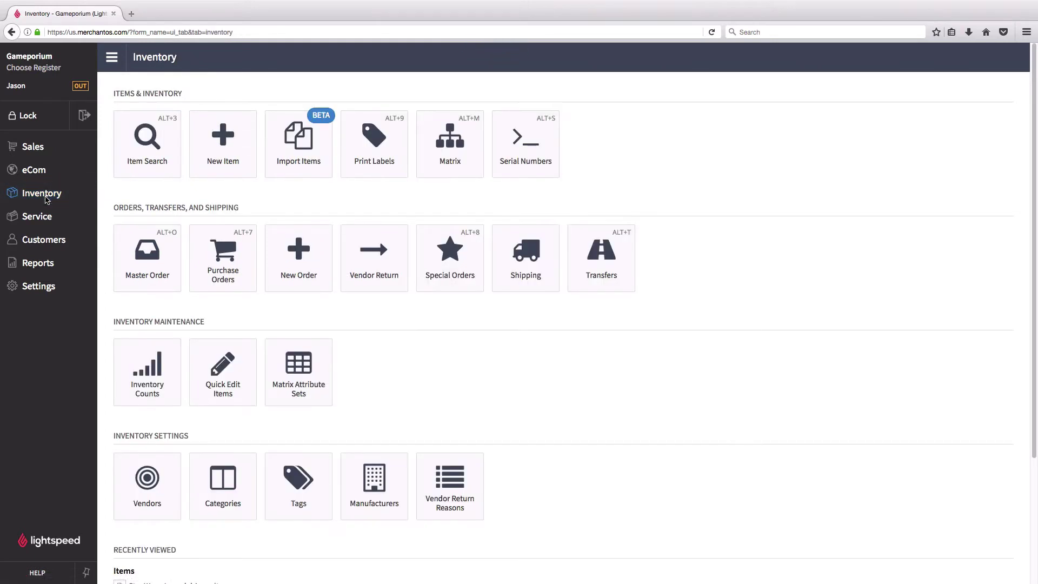
left_click(173, 265)
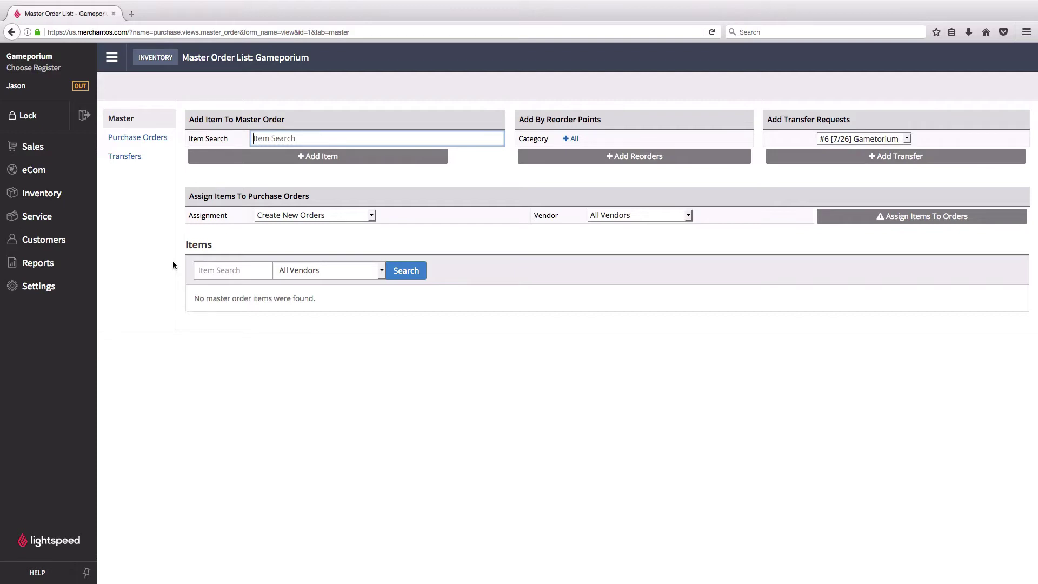
- Add the four below-reorder-point items: Blood Rage, Netrunner, Merchant of Venus and Dead of Winter
left_click(709, 160)
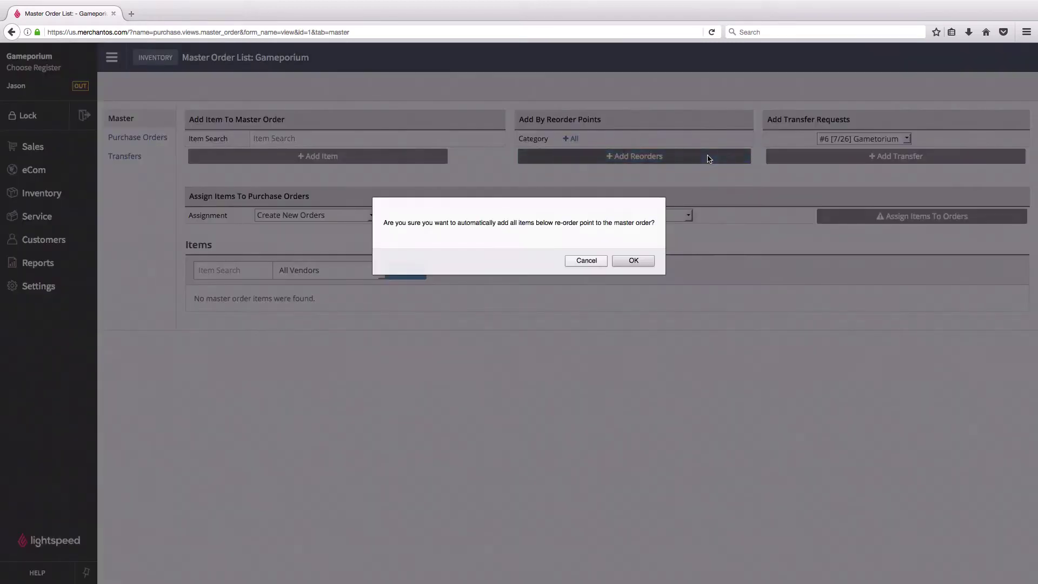
left_click(633, 261)
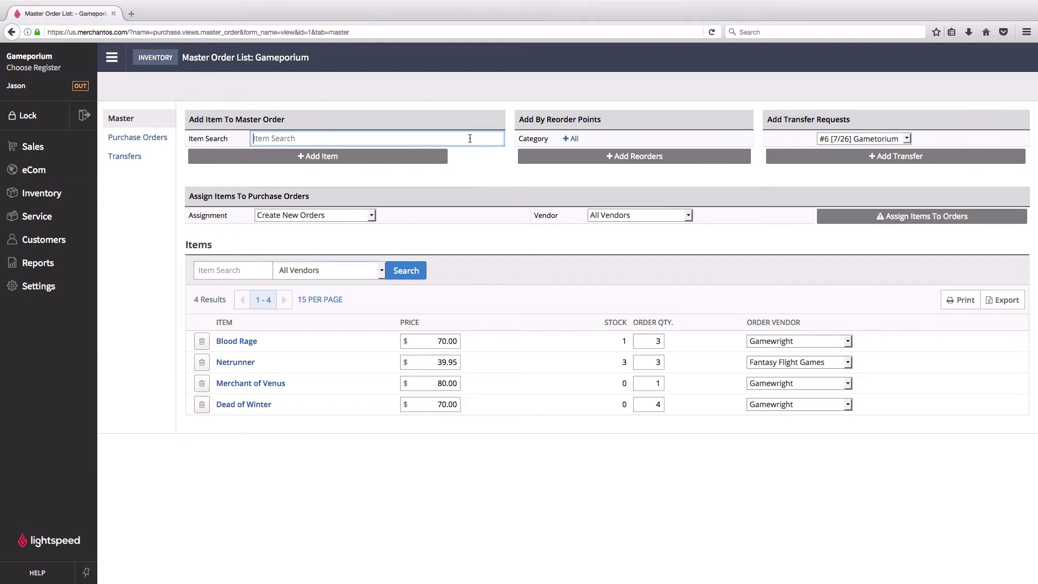
- Search 'star wars' to add Star Wars: Imperial Assault with order quantity 3
type("star wars")
key("Return")
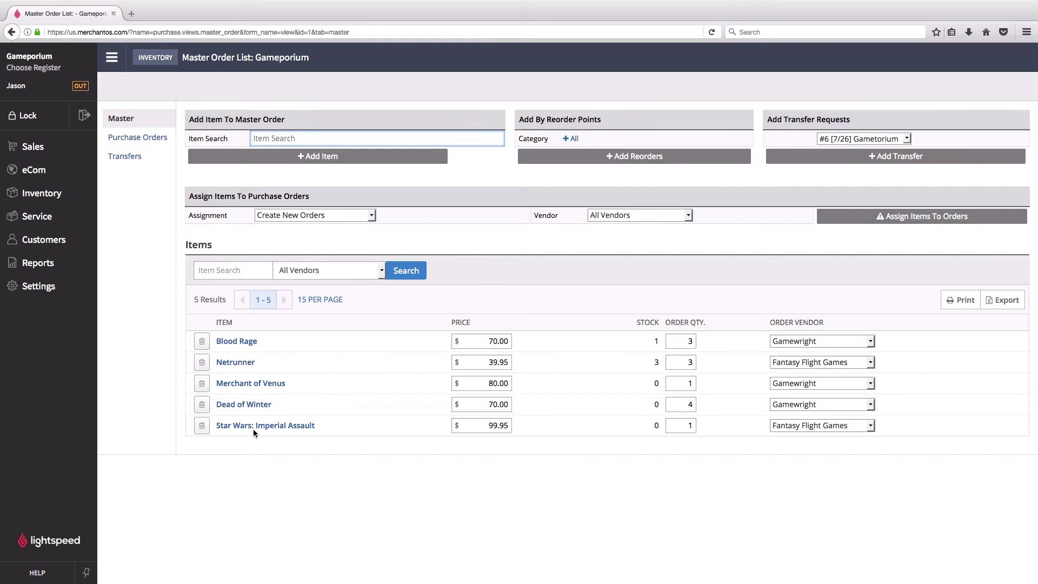
left_click(679, 430)
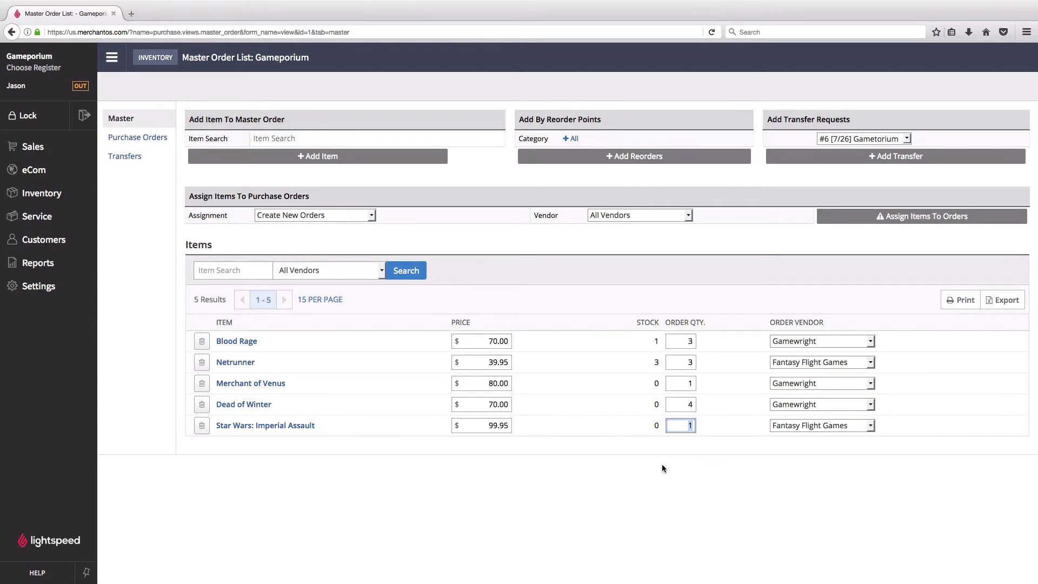
type("3")
left_click(661, 465)
- Add transfer #6's ten Gameporium T-shirt items at quantity 2 each, bringing the order to 15 items
left_click(145, 160)
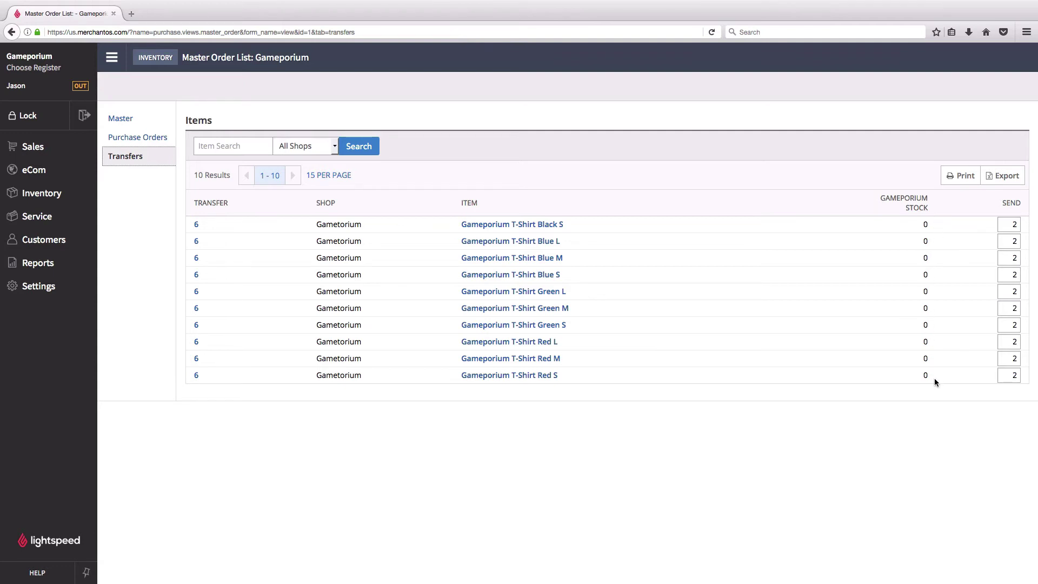
left_click(129, 120)
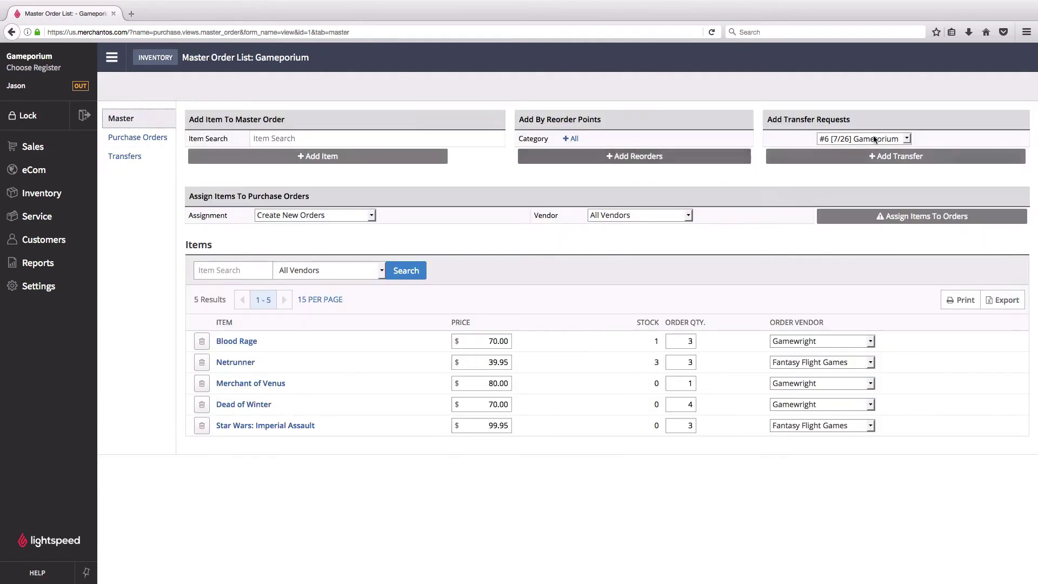
left_click(907, 139)
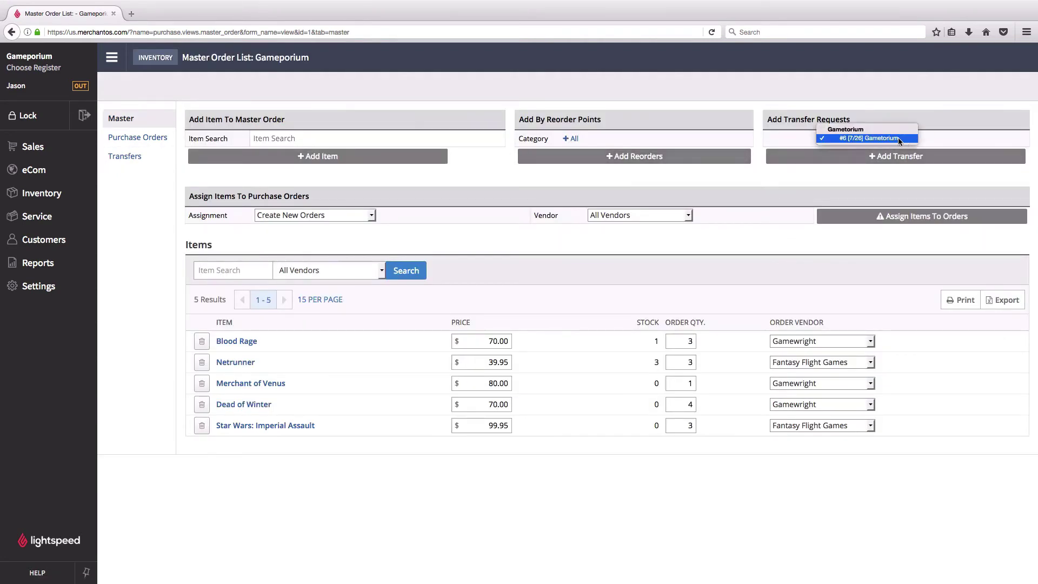
left_click(897, 138)
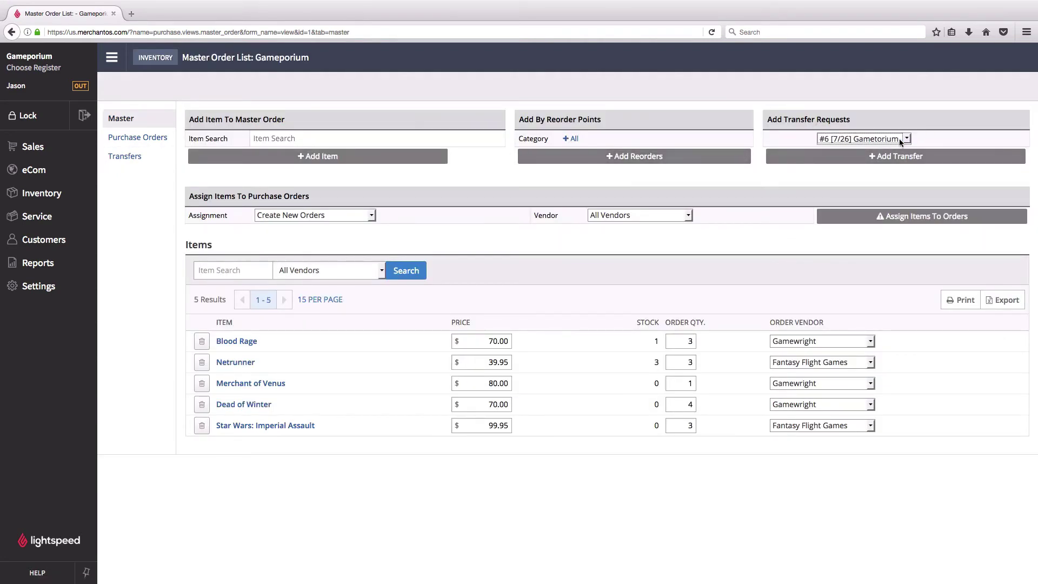
left_click(937, 157)
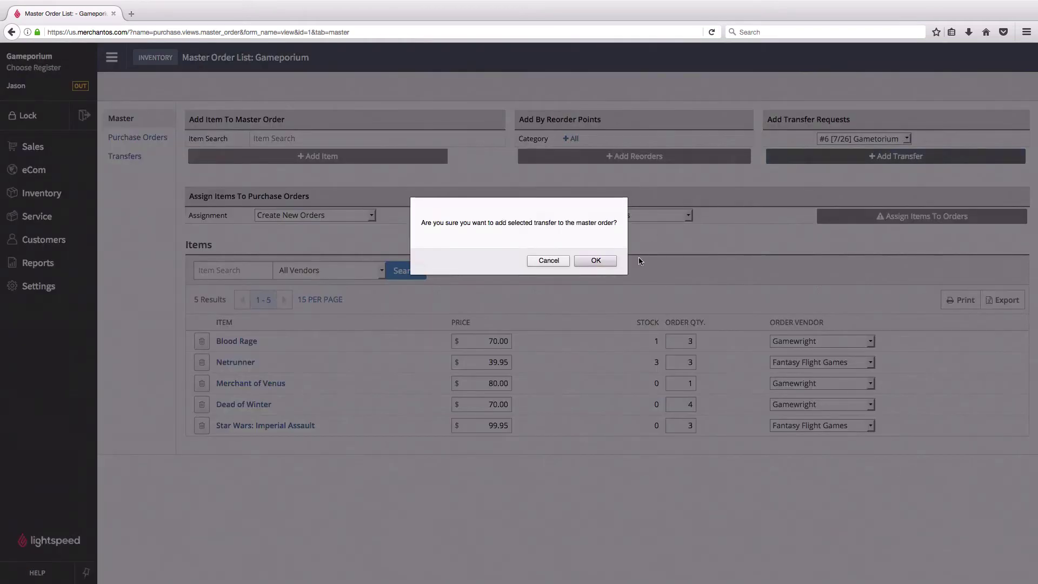
left_click(597, 260)
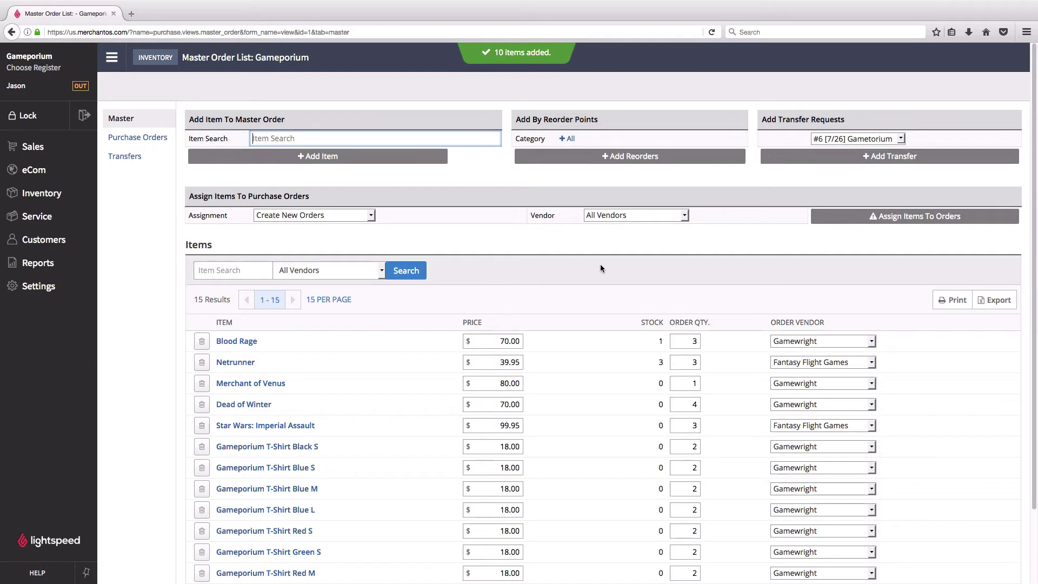
scroll(600, 266, "down", 3)
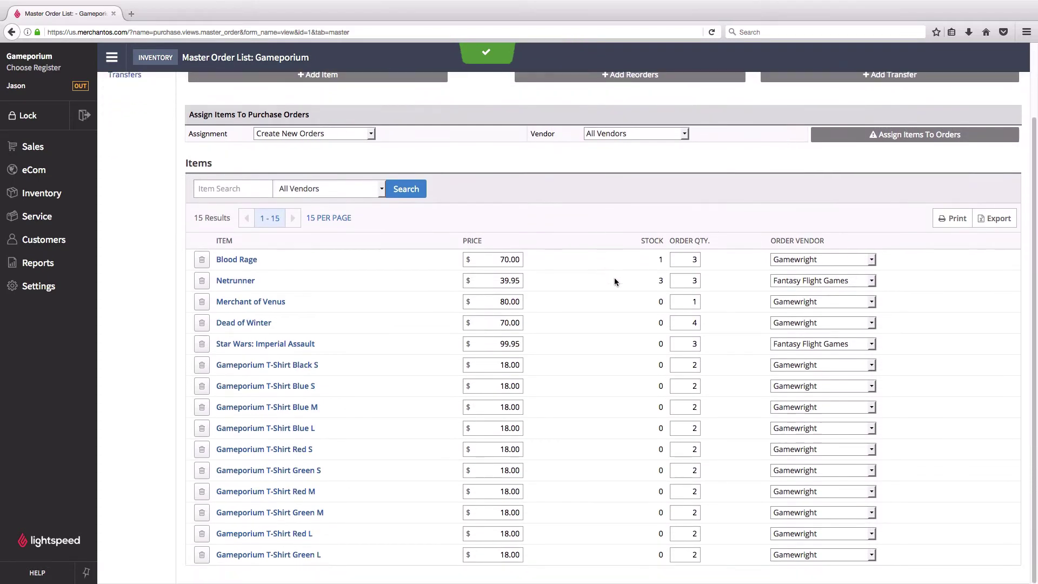
scroll(702, 352, "up", 1)
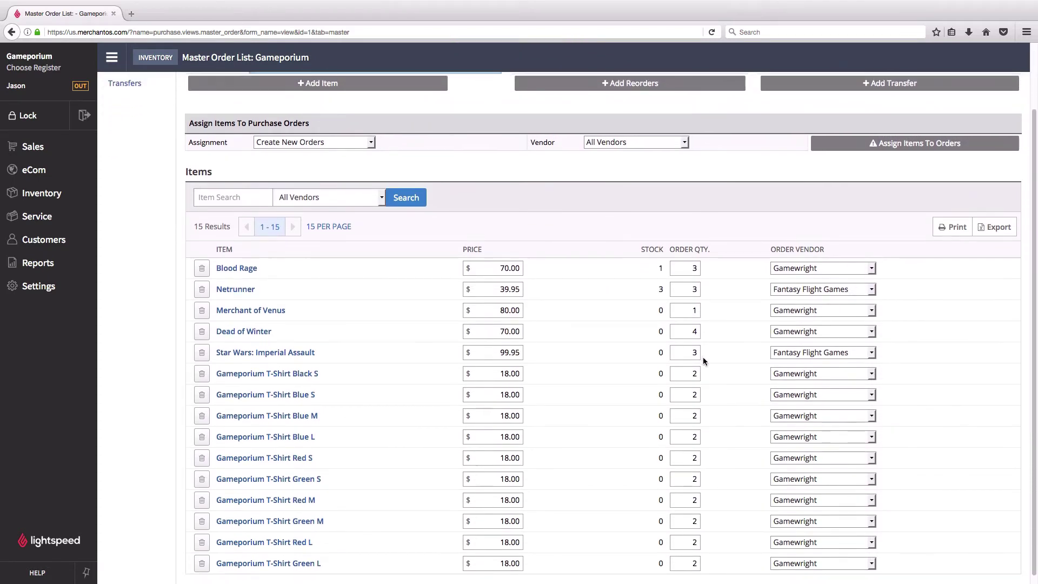
scroll(704, 361, "up", 3)
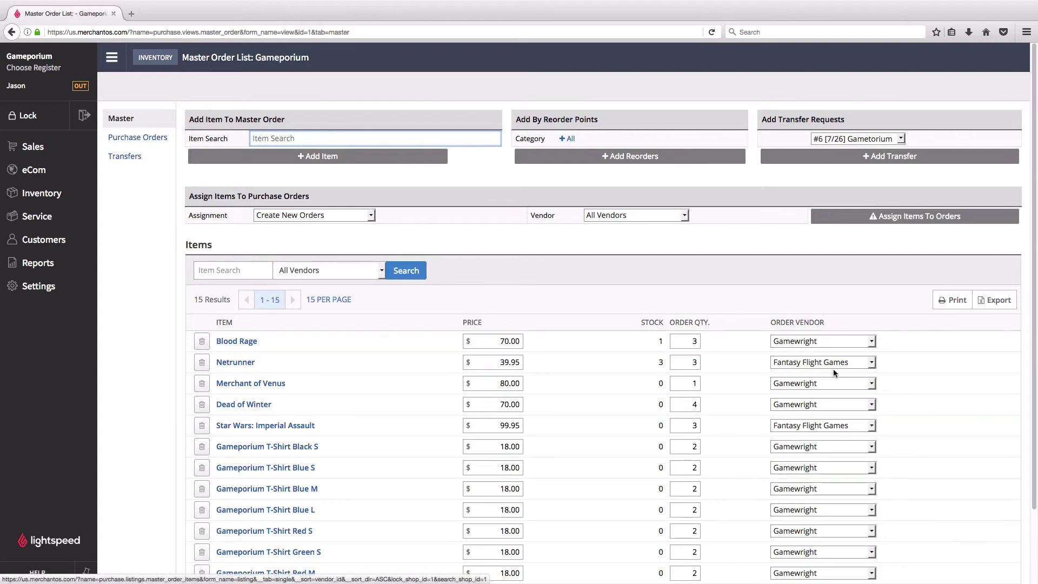
scroll(837, 470, "down", 3)
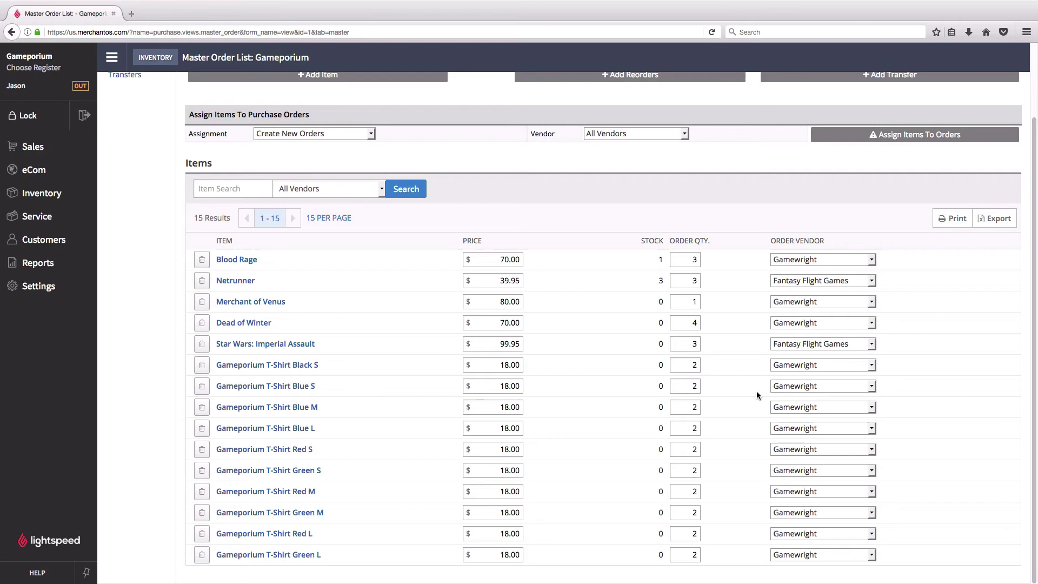
scroll(757, 395, "up", 3)
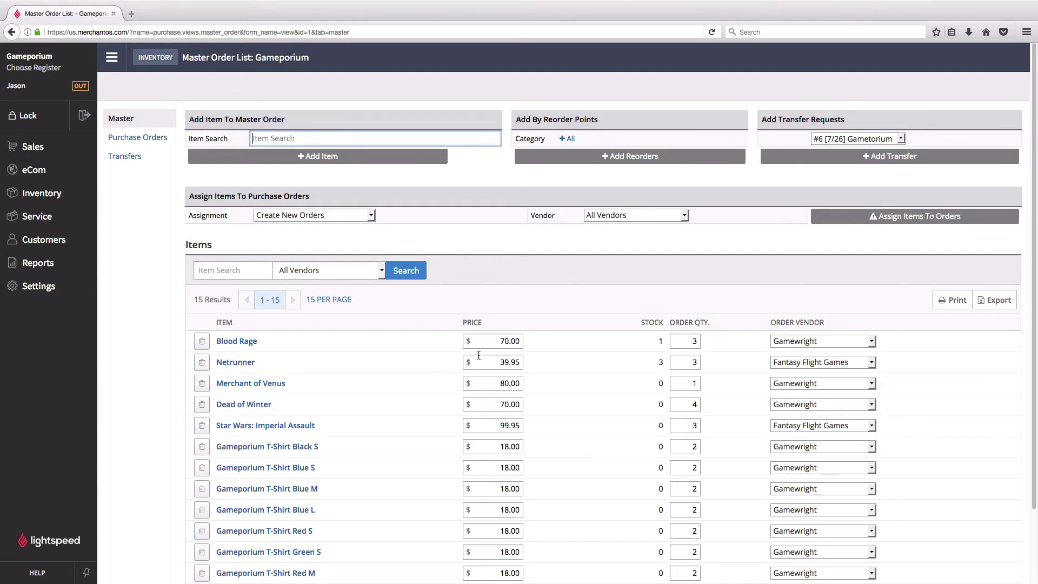
left_click(372, 216)
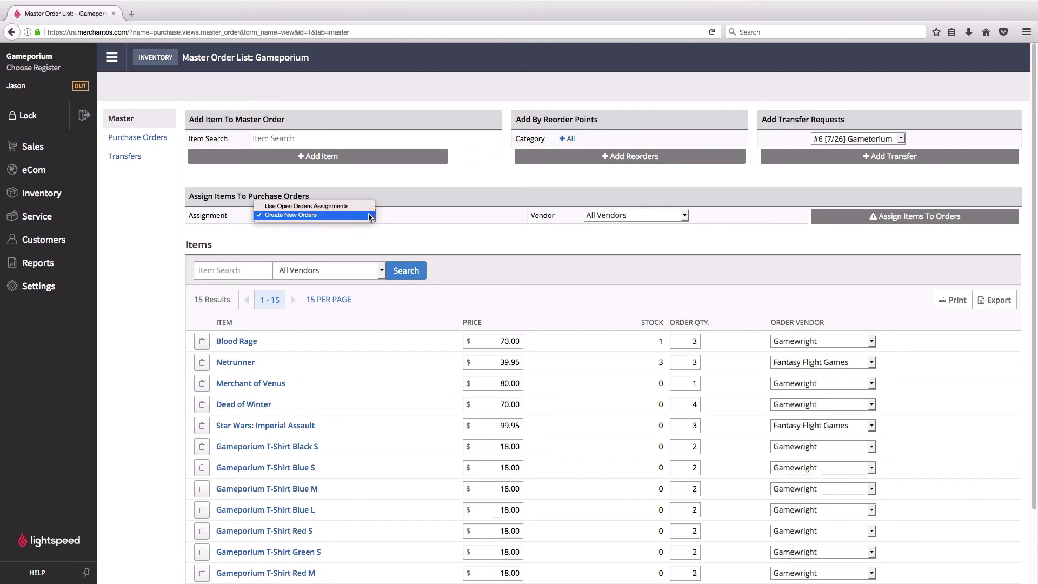
left_click(369, 217)
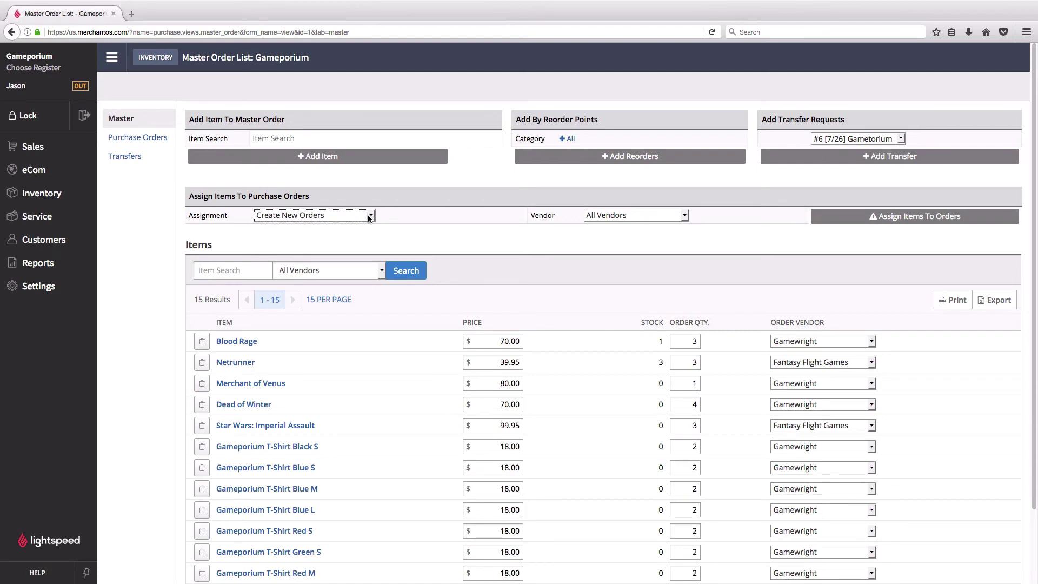
left_click(685, 216)
left_click(686, 216)
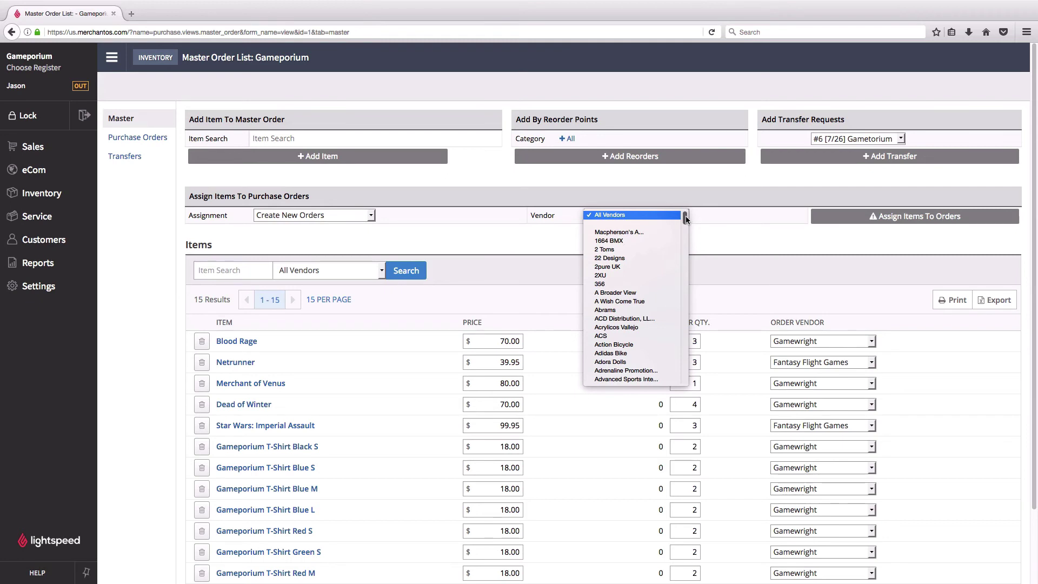
left_click(703, 216)
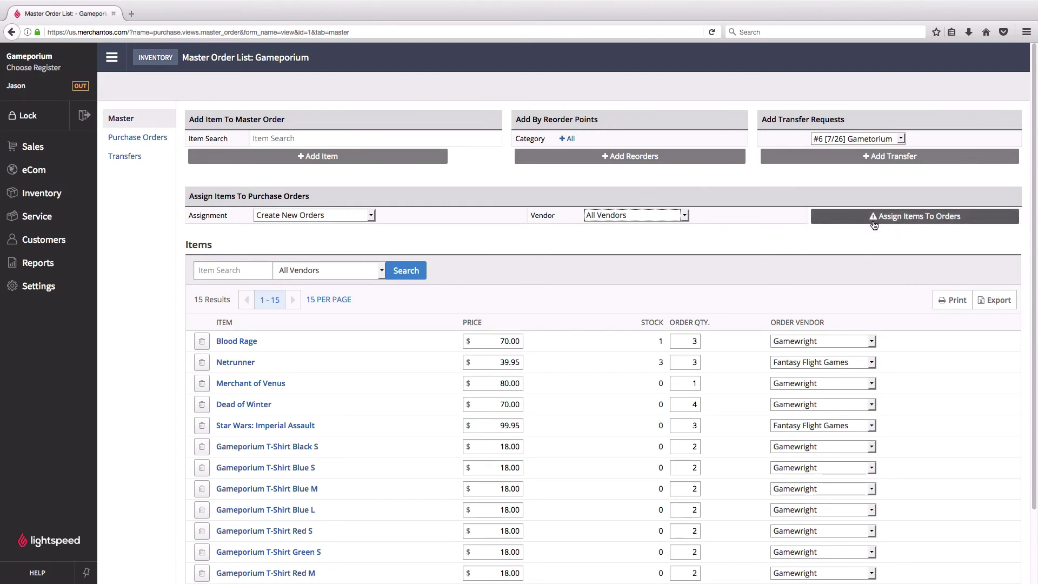
- Assign all 15 items to new POs #29 (Fantasy Flight Games) and #30 (Gamewright), then view them by order
left_click(841, 224)
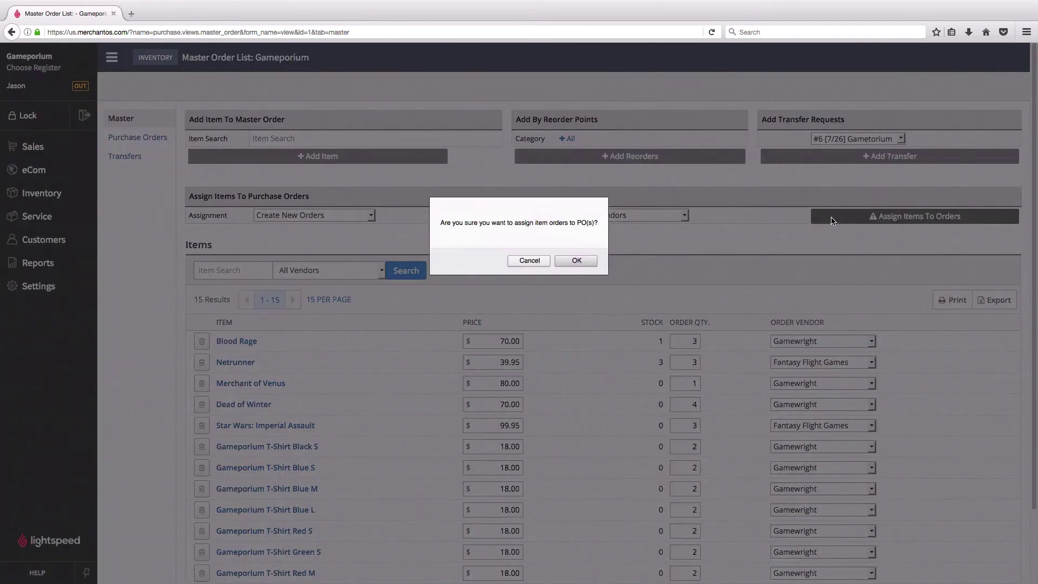
left_click(576, 261)
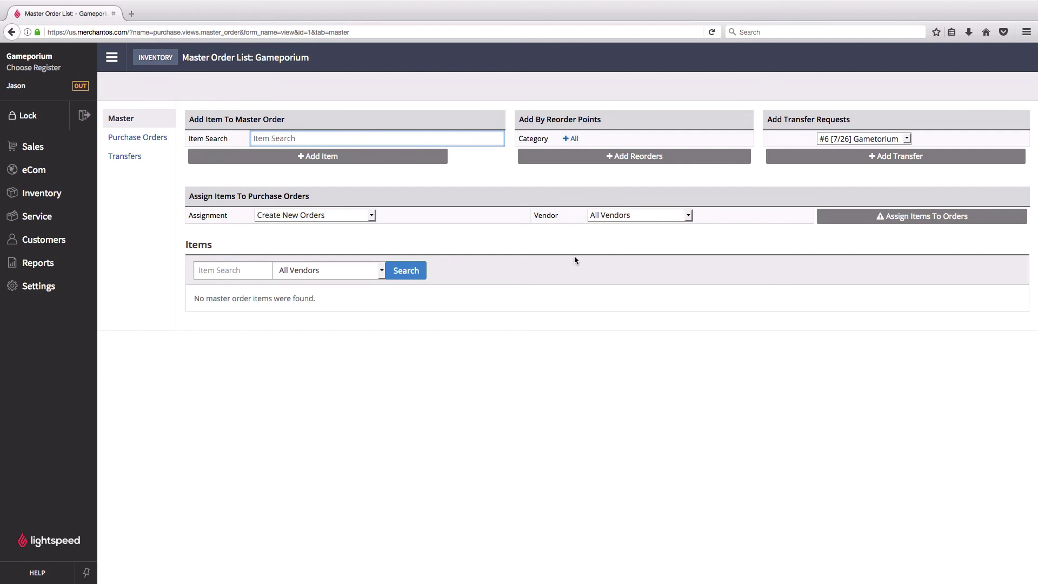
left_click(154, 139)
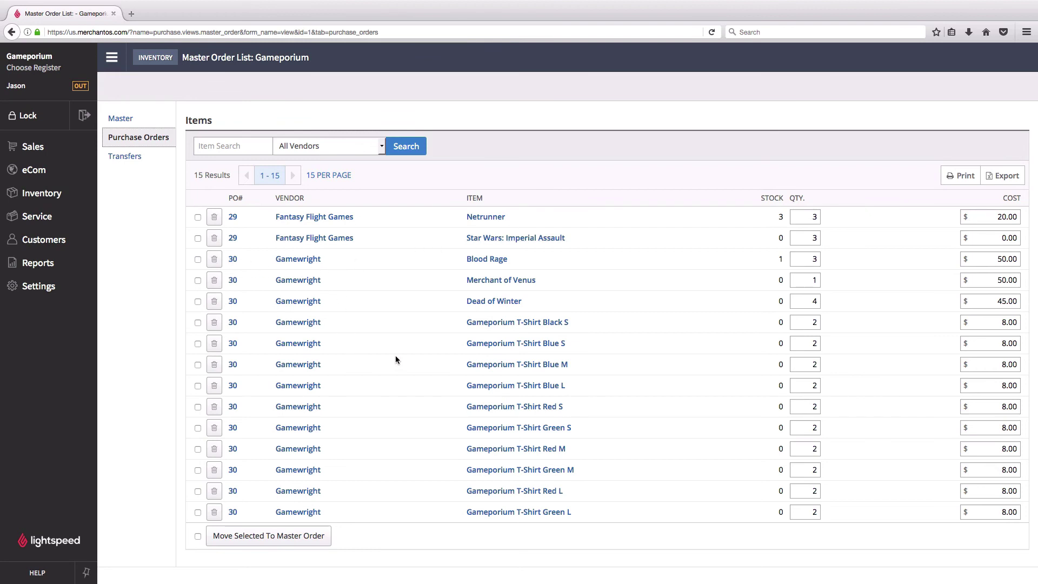
- Open purchase order #29 for Fantasy Flight Games and look through its items
left_click(46, 200)
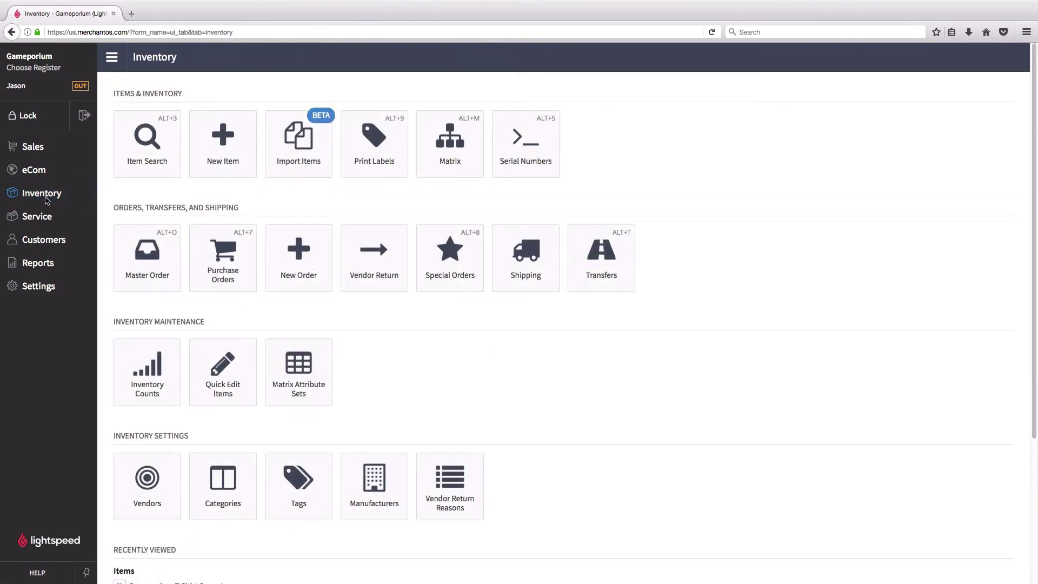
left_click(251, 279)
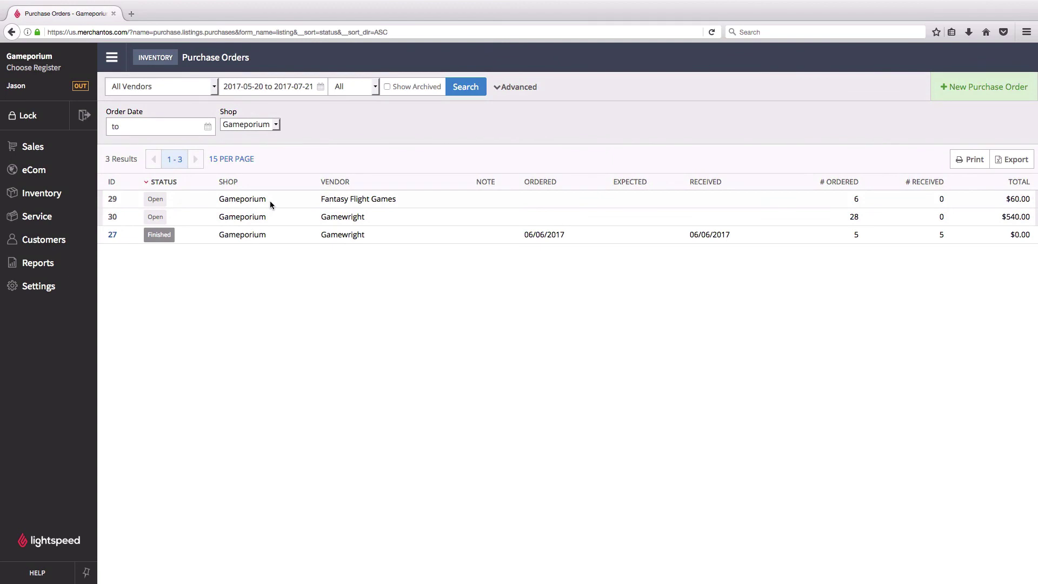
left_click(115, 199)
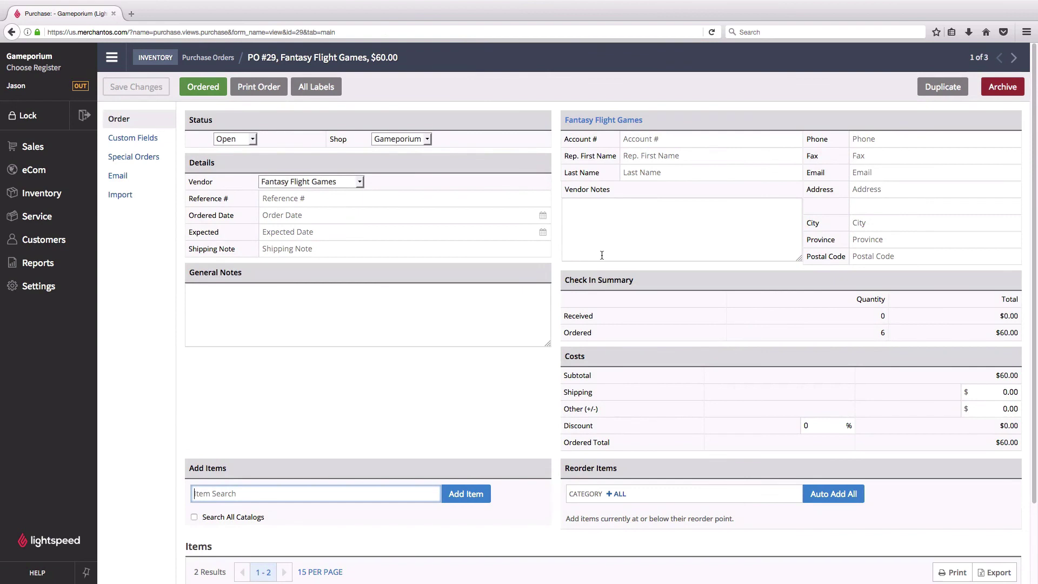
scroll(600, 255, "down", 3)
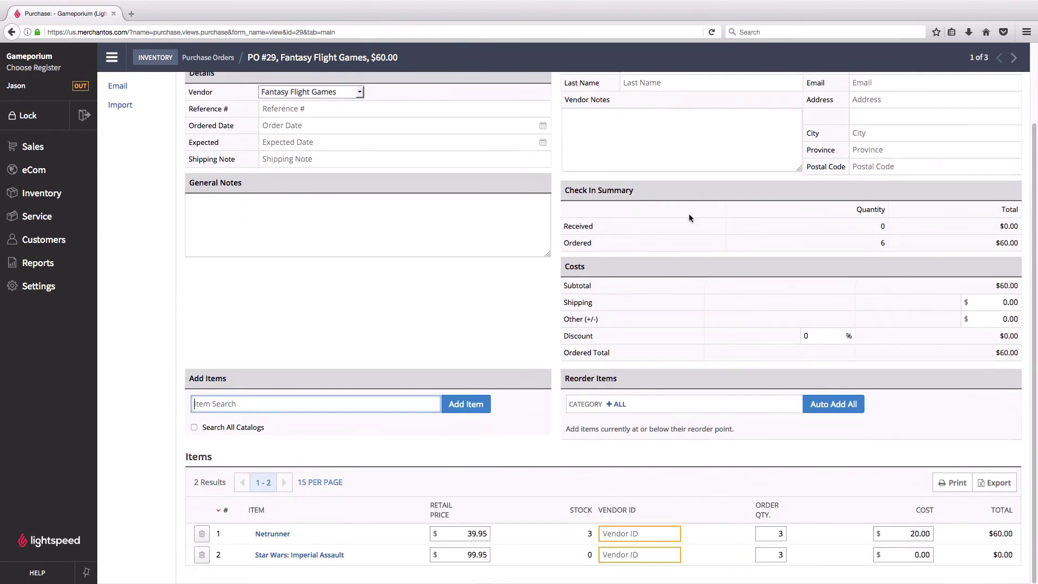
- Move on to purchase order #30 for Gamewright, with 13 items totalling $540.00
left_click(1013, 64)
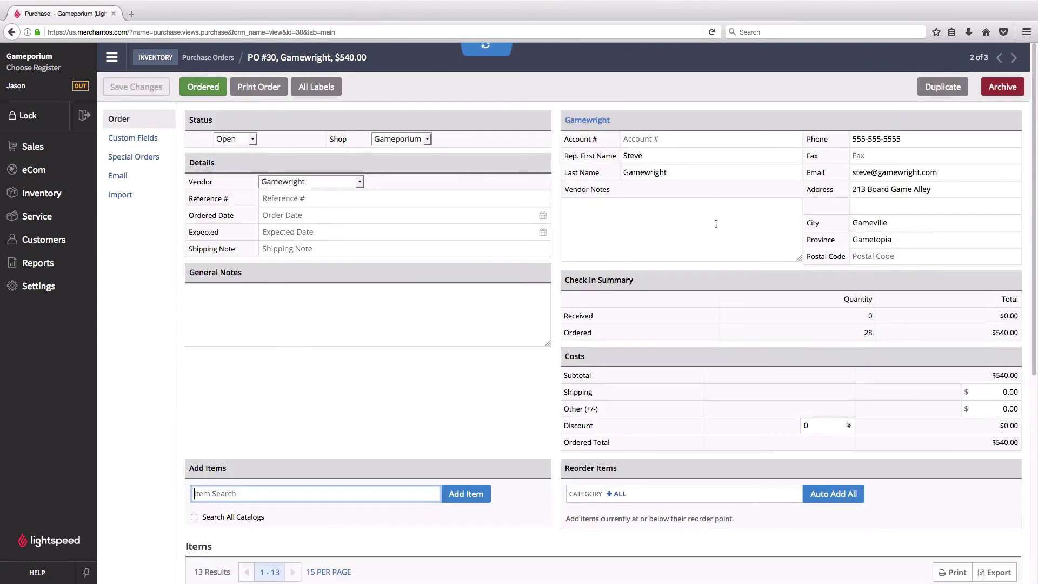
scroll(597, 280, "down", 10)
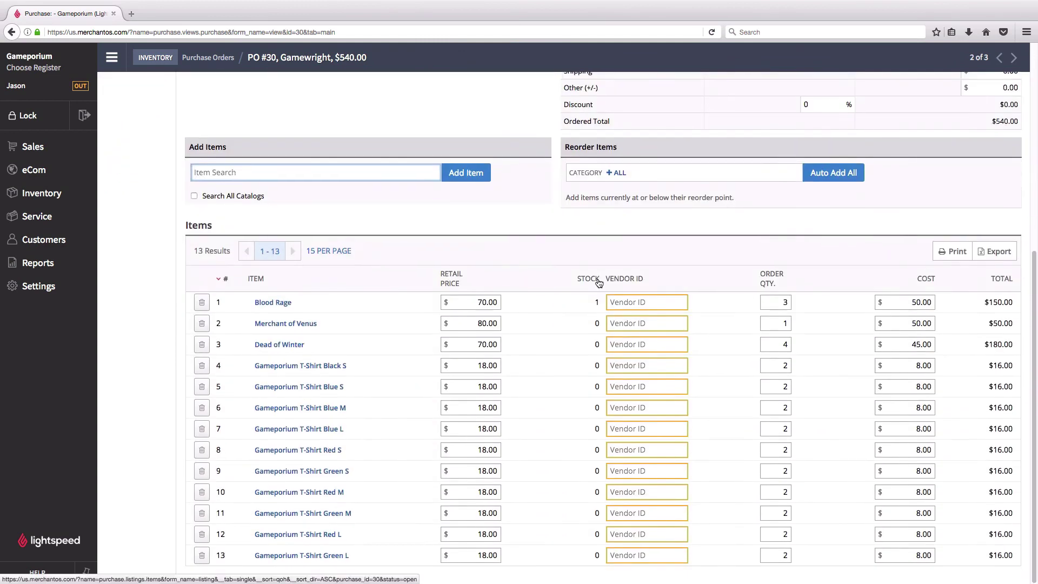
scroll(598, 280, "up", 10)
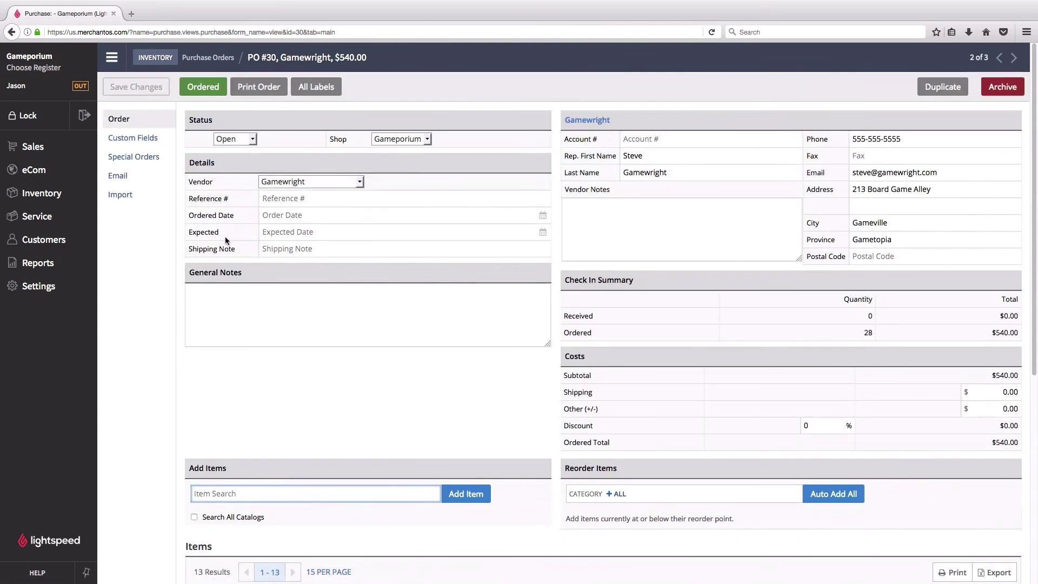